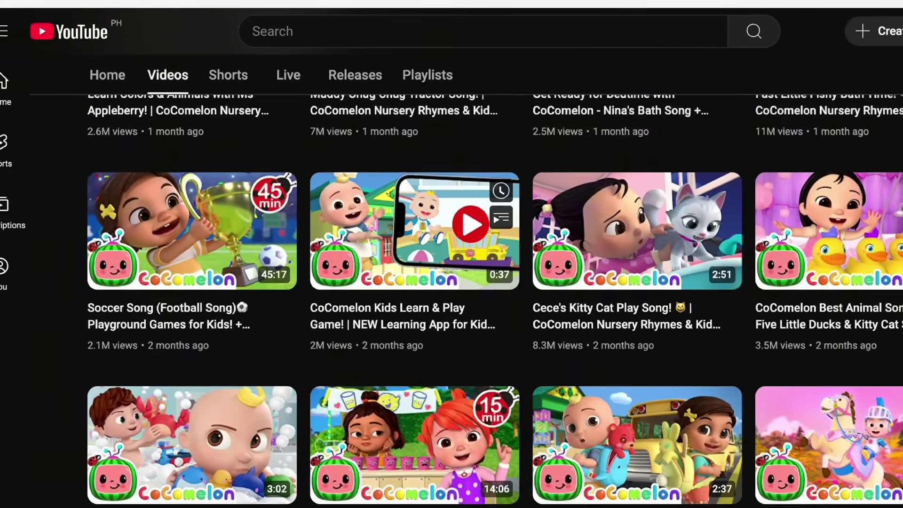
Scroll up through the Cocomelon channel's Videos tab.
{"action": "scroll", "coordinate": [451, 283], "scroll_direction": "up", "scroll_amount": 5}
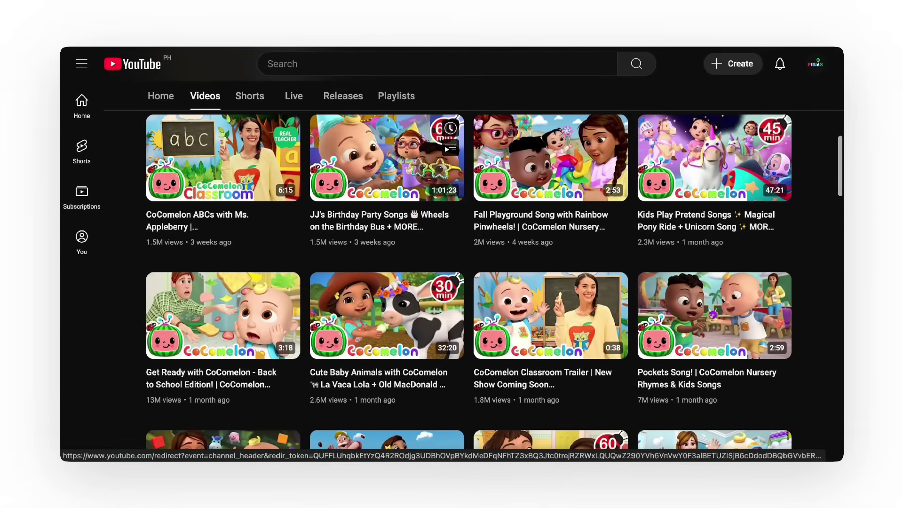
{"action": "scroll", "coordinate": [452, 263], "scroll_direction": "up", "scroll_amount": 3}
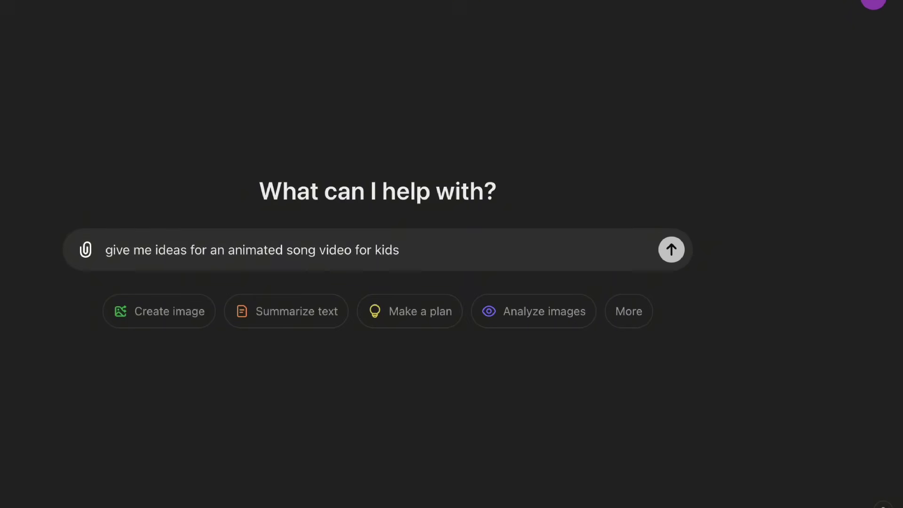
Send the kids' song video ideas prompt, then request script and lyrics for 'Colorful Animal Parade'.
{"action": "key", "text": "Return"}
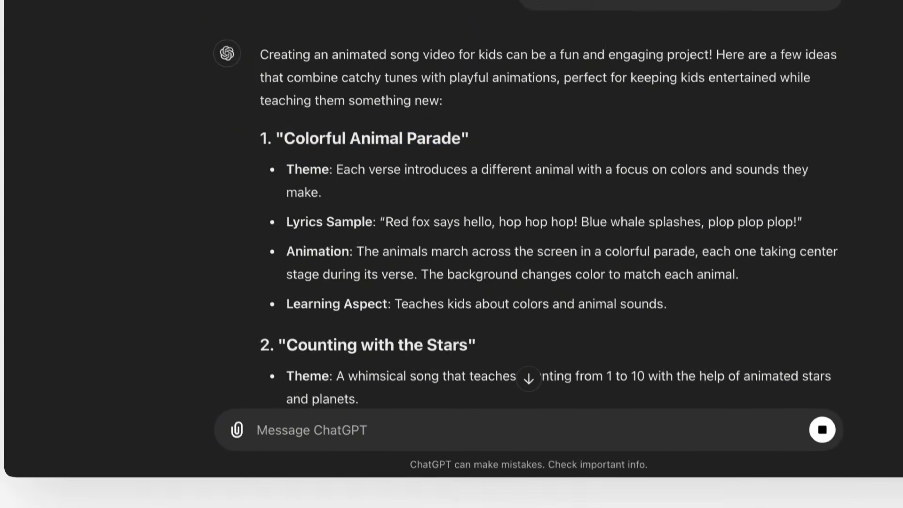
{"action": "type", "text": "write me the script and lyrics for this: Colorful Animal Parade"}
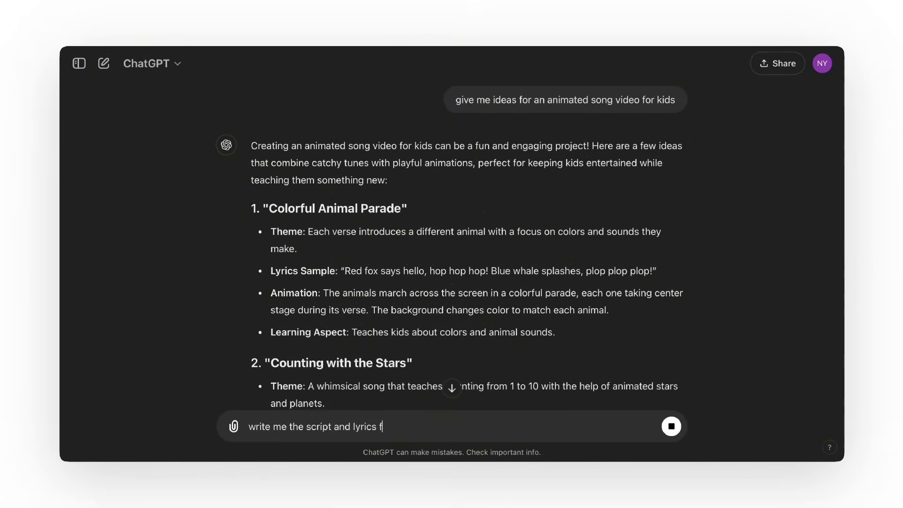
{"action": "key", "text": "Return"}
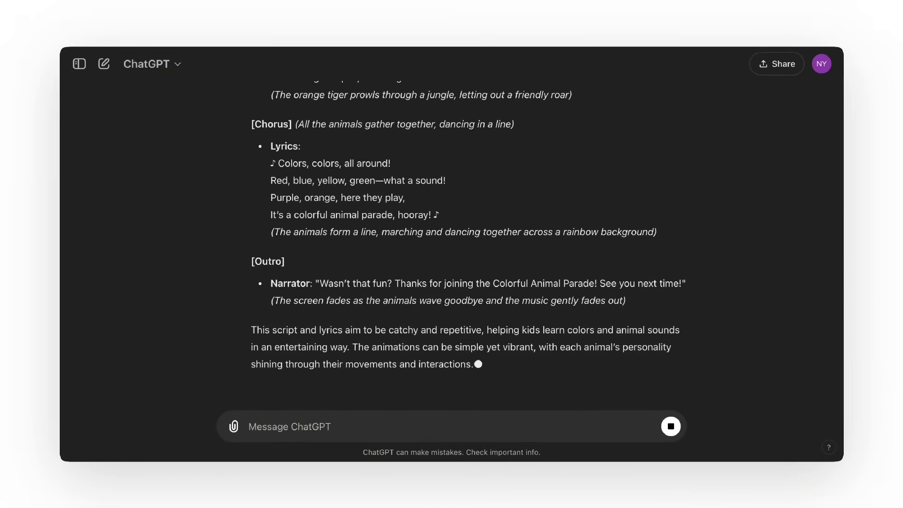
Request a video prompt for each scene and select the Intro scene's prompt text.
{"action": "type", "text": "write the video prompt for each scene and always include the full setting in each prompt because the video generator can forget about the setting"}
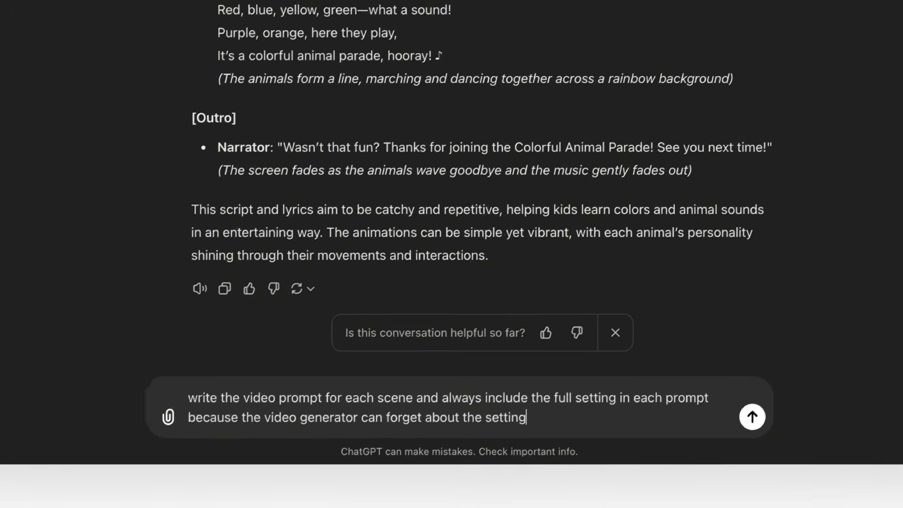
{"action": "key", "text": "Return"}
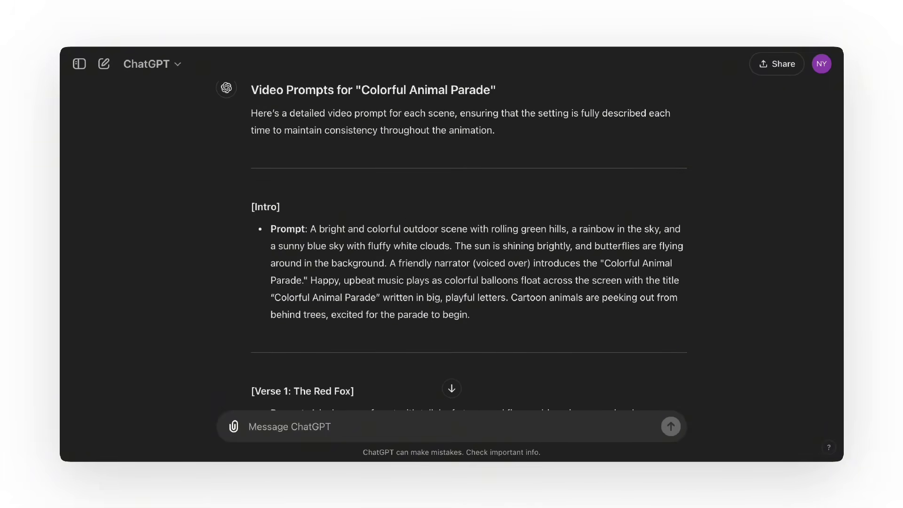
{"action": "left_click_drag", "start_coordinate": [310, 228], "coordinate": [470, 314]}
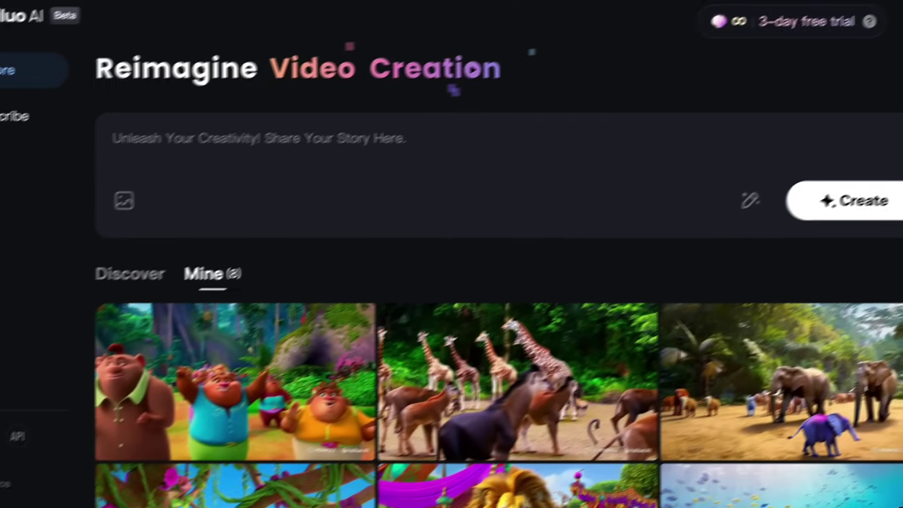
{"action": "scroll", "coordinate": [517, 282], "scroll_direction": "down", "scroll_amount": 5}
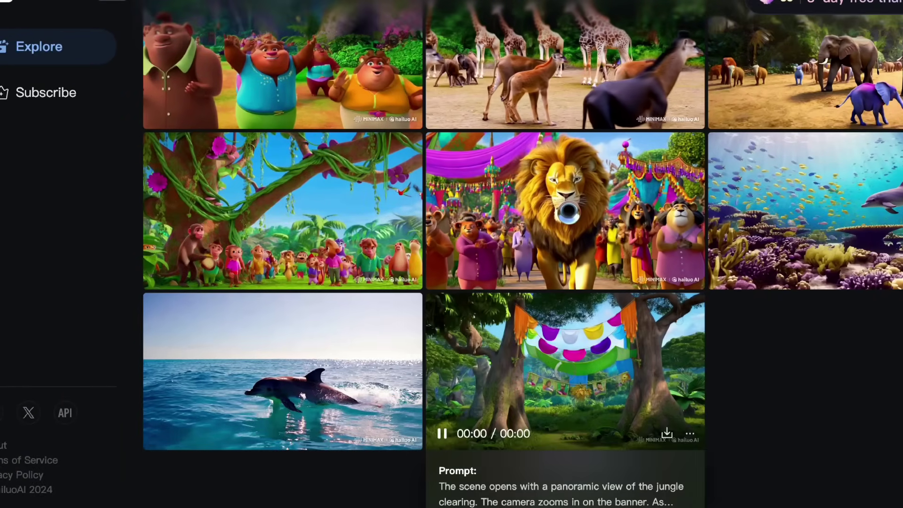
{"action": "left_click", "coordinate": [564, 366]}
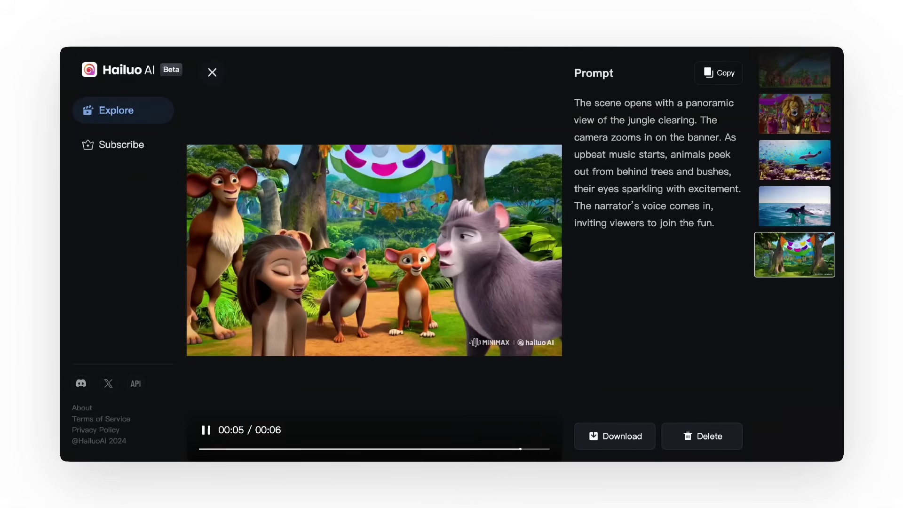
{"action": "left_click", "coordinate": [794, 206]}
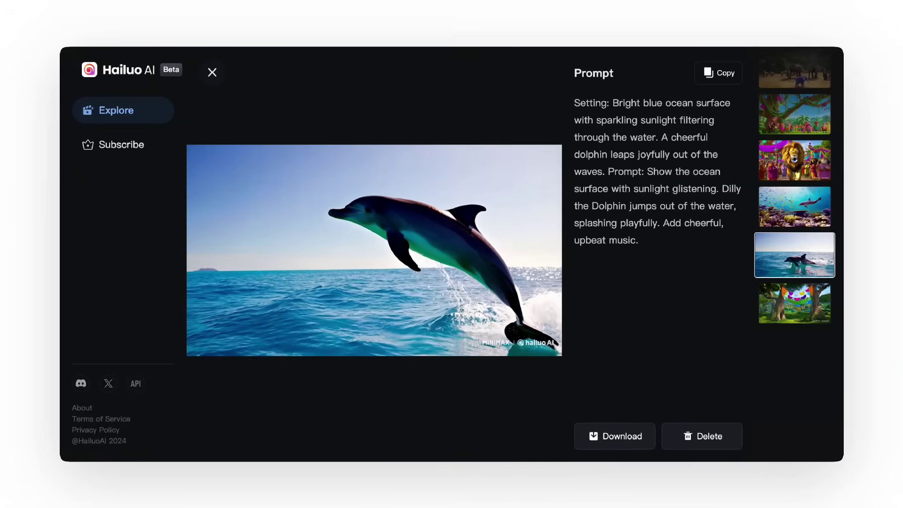
{"action": "left_click", "coordinate": [794, 205]}
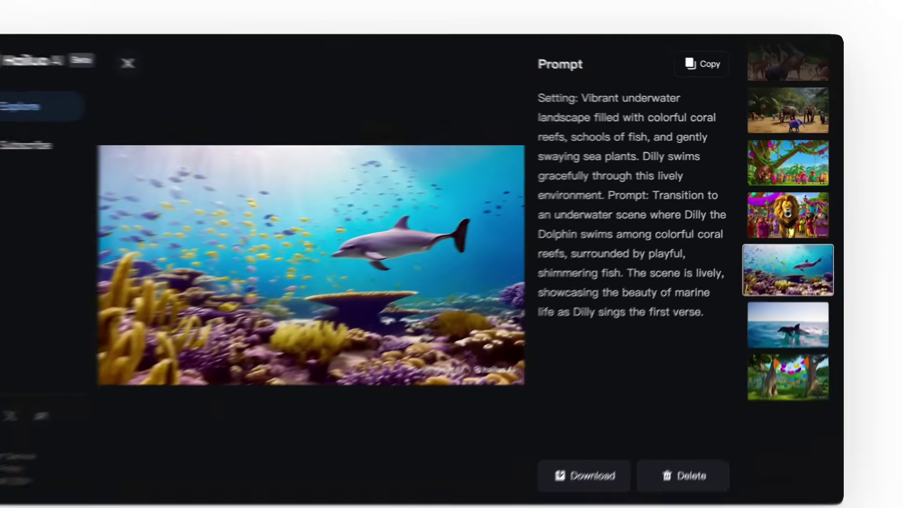
{"action": "left_click", "coordinate": [794, 206]}
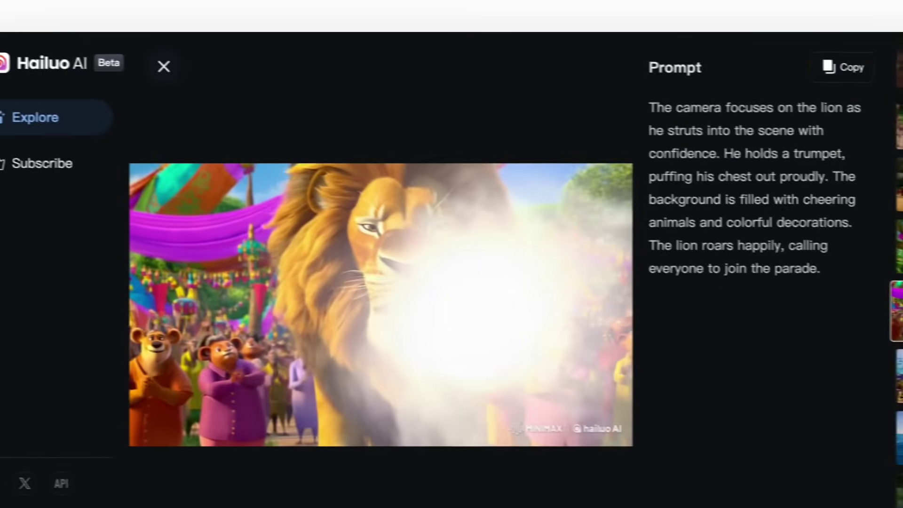
{"action": "key", "text": "Escape"}
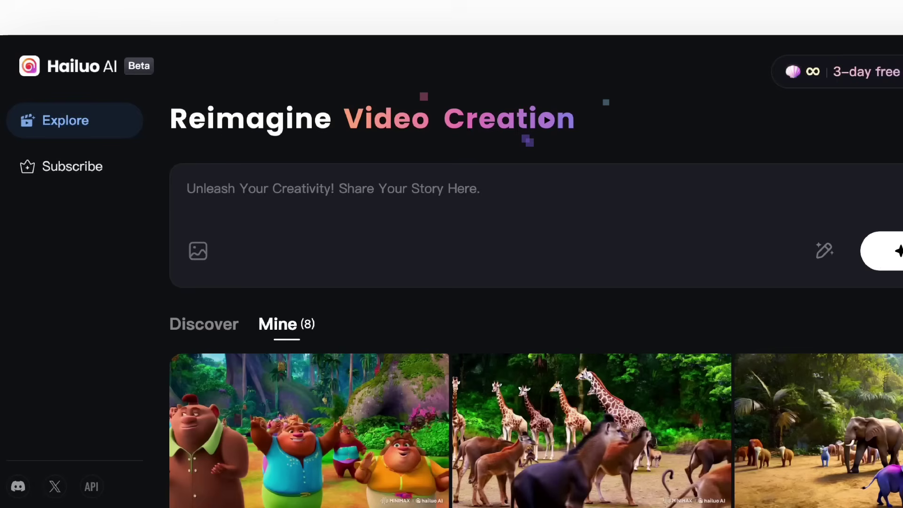
Paste the Intro scene prompt into Hailuo and generate its video.
{"action": "key", "text": "ctrl+v"}
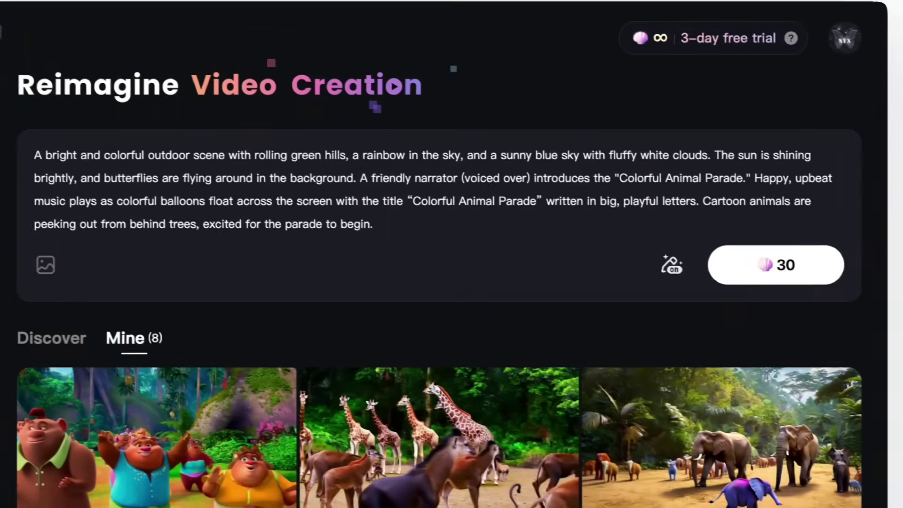
{"action": "key", "text": "Return"}
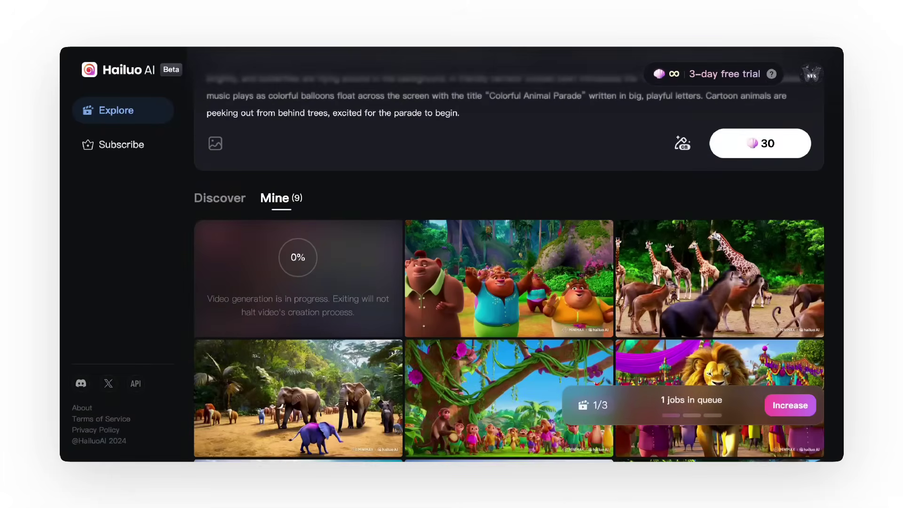
{"action": "scroll", "coordinate": [507, 301], "scroll_direction": "up", "scroll_amount": 1}
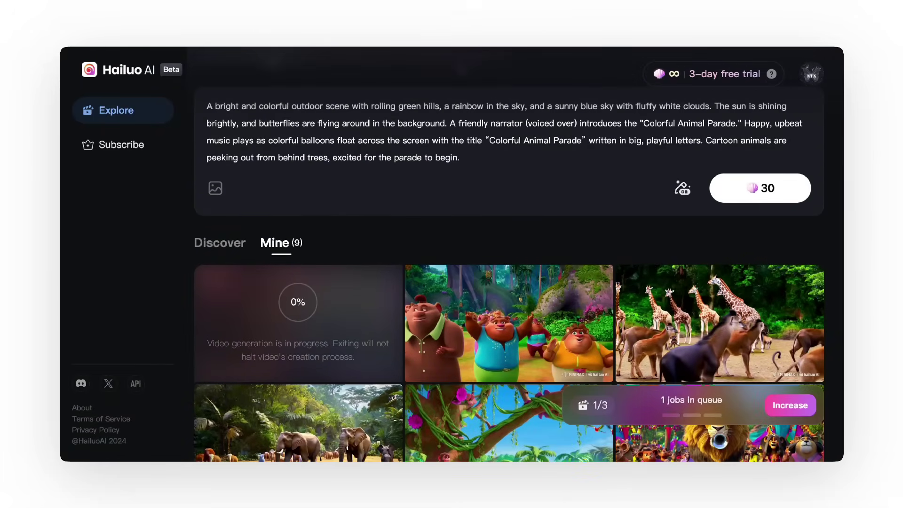
{"action": "scroll", "coordinate": [508, 282], "scroll_direction": "up", "scroll_amount": 2}
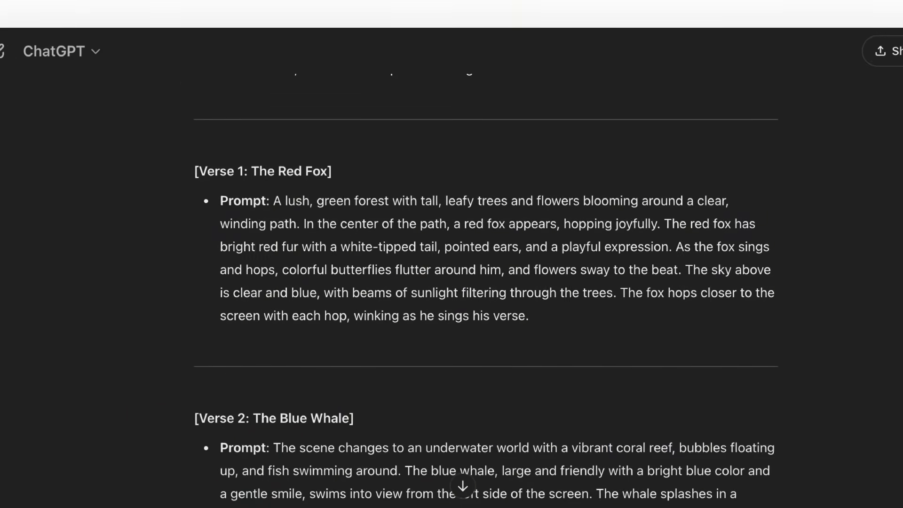
Paste and generate the Red Fox and Blue Whale scene prompts.
{"action": "left_click_drag", "start_coordinate": [273, 201], "coordinate": [528, 316]}
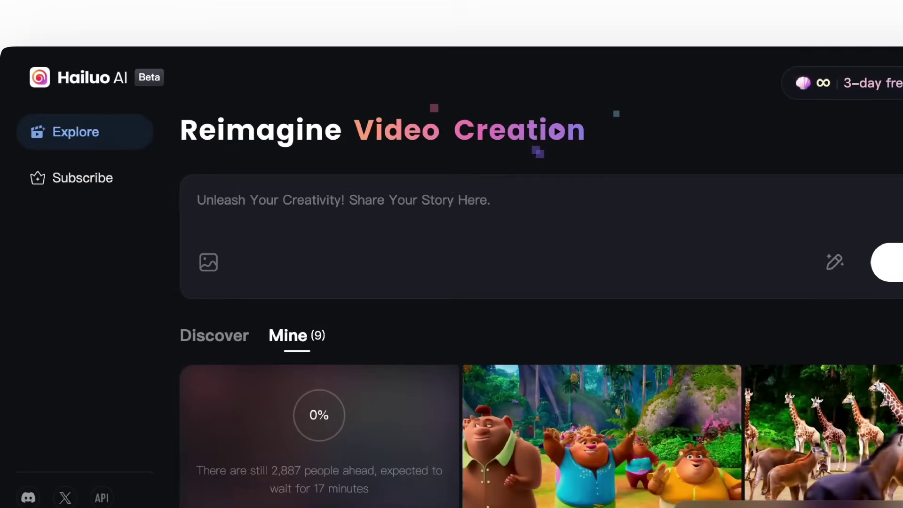
{"action": "type", "text": "A lush, green forest with tall, leafy trees and flowers blooming around a clear, winding path. In the center of the path, a red fox appears, hopping joyfully. The red fox has bright red fur with a white-tipped tail, pointed ears, and a playful expression. As the fox sings and hops, colorful butterflies flutter around him, and flowers sway to the beat. The sky above is clear and blue, with beams of sunlight filtering through the trees. The fox hops closer to the screen with each hop, winking as he sings his verse."}
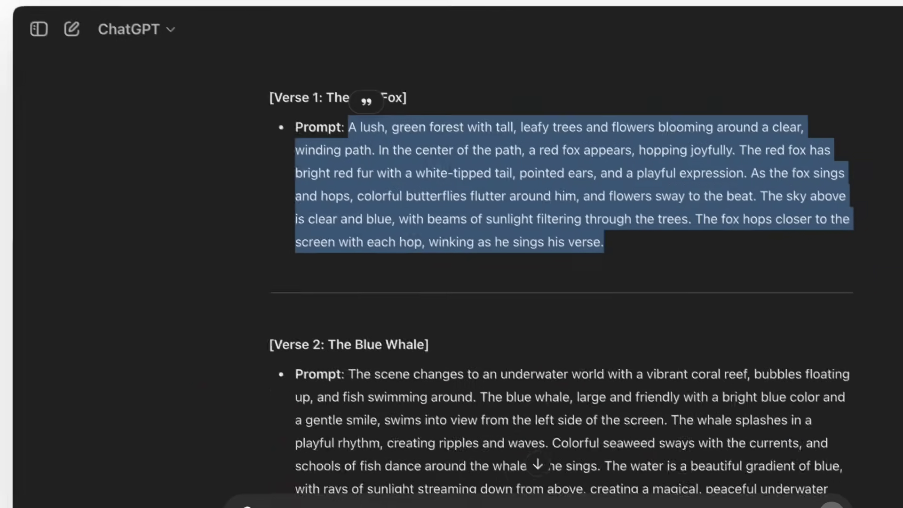
{"action": "scroll", "coordinate": [547, 263], "scroll_direction": "down", "scroll_amount": 3}
{"action": "type", "text": "The scene changes to an underwater world with a vibrant coral reef, bubbles floating up, and fish swimming around. The blue whale, large and friendly with a bright blue color and a gentle smile, swims into view from the left side of the screen. The whale splashes in a playful rhythm, creating ripples and waves. Colorful seaweed sways with the currents, and schools of fish dance around the whale as he sings. The water is a beautiful gradient of blue, with rays of sunlight streaming down from above, creating a magical, peaceful underwater atmosphere."}
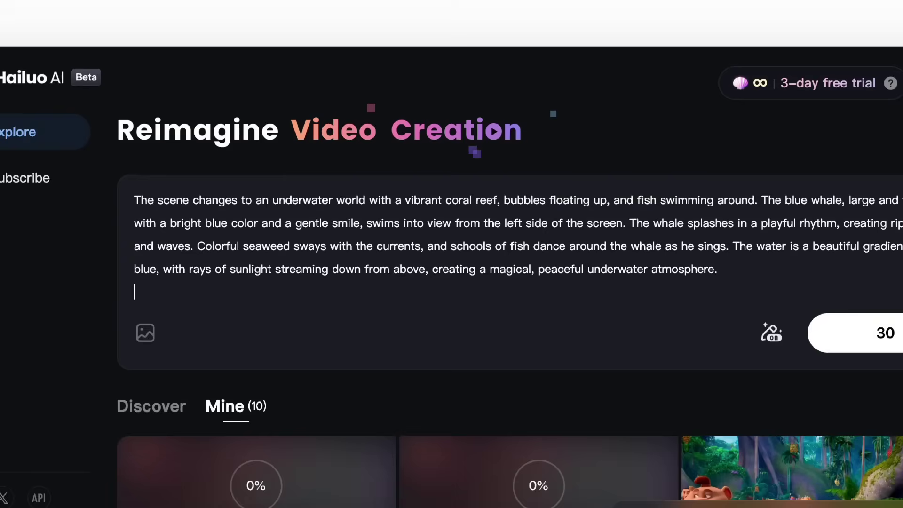
{"action": "key", "text": "Return"}
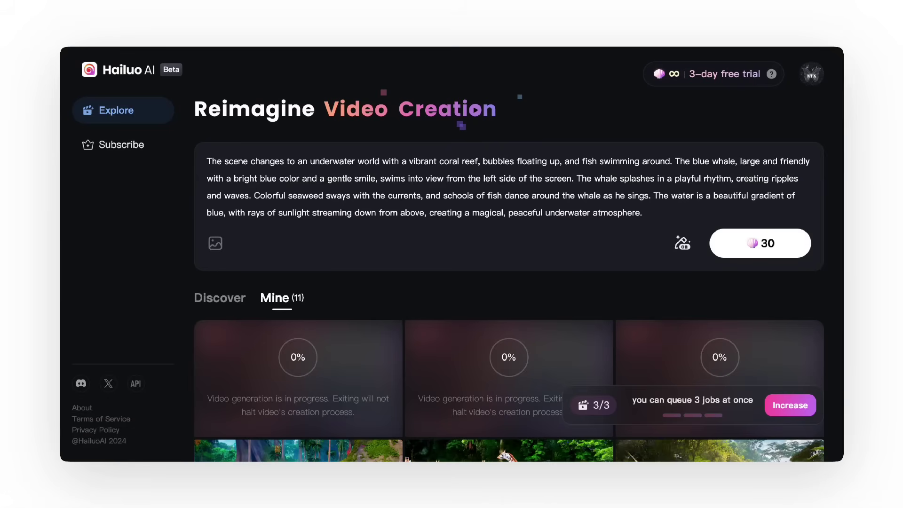
{"action": "scroll", "coordinate": [508, 282], "scroll_direction": "down", "scroll_amount": 2}
{"action": "scroll", "coordinate": [508, 282], "scroll_direction": "up", "scroll_amount": 2}
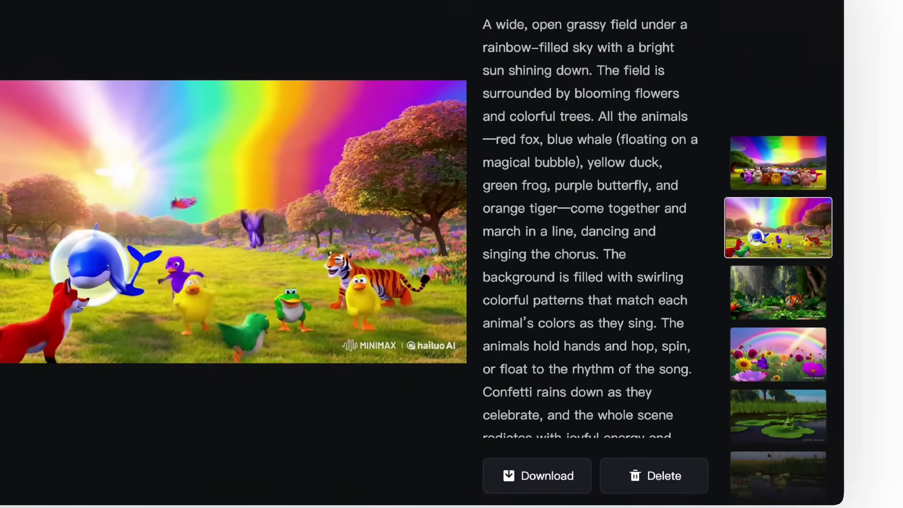
Review the tiger, butterfly, frog and duck clips, then view the red fox forest clip and prompt.
{"action": "left_click", "coordinate": [777, 292]}
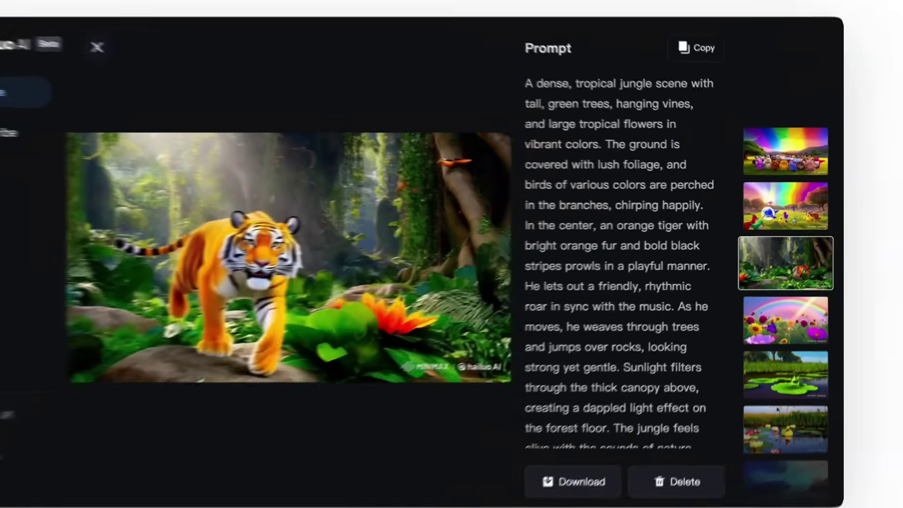
{"action": "left_click", "coordinate": [794, 303]}
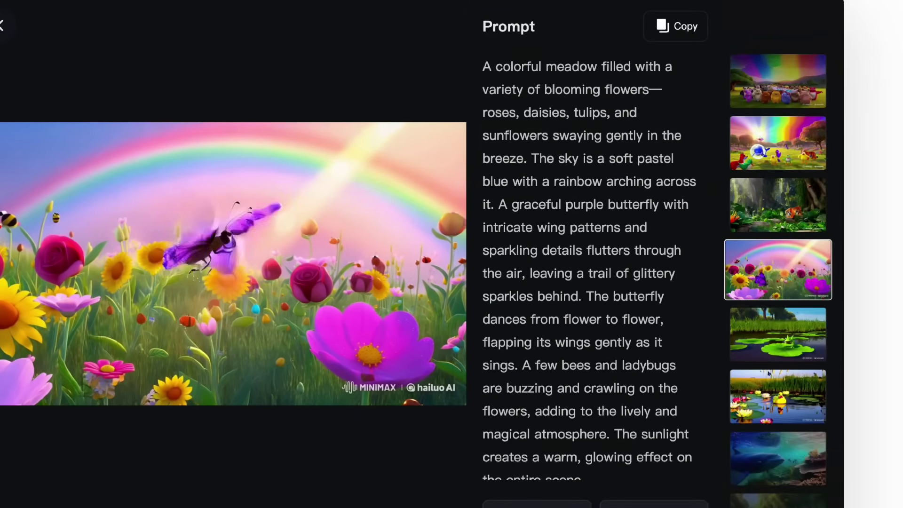
{"action": "left_click", "coordinate": [778, 334]}
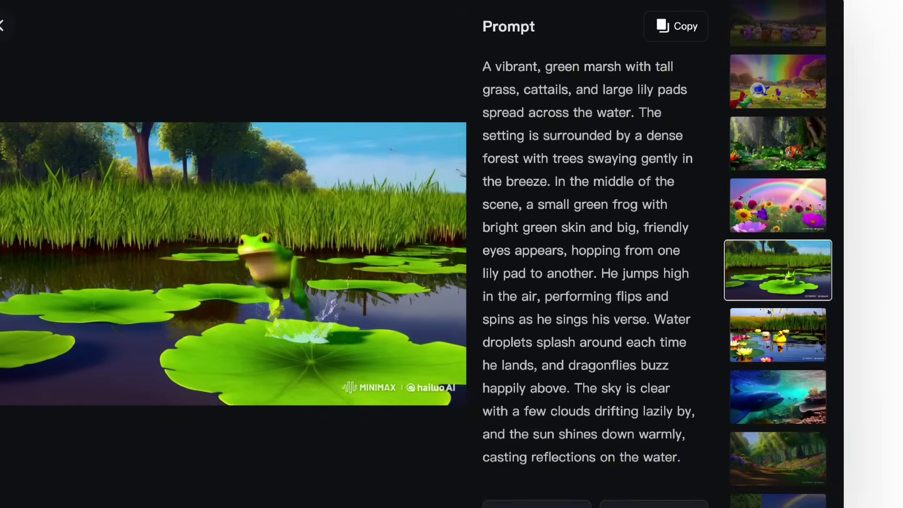
{"action": "left_click", "coordinate": [777, 334]}
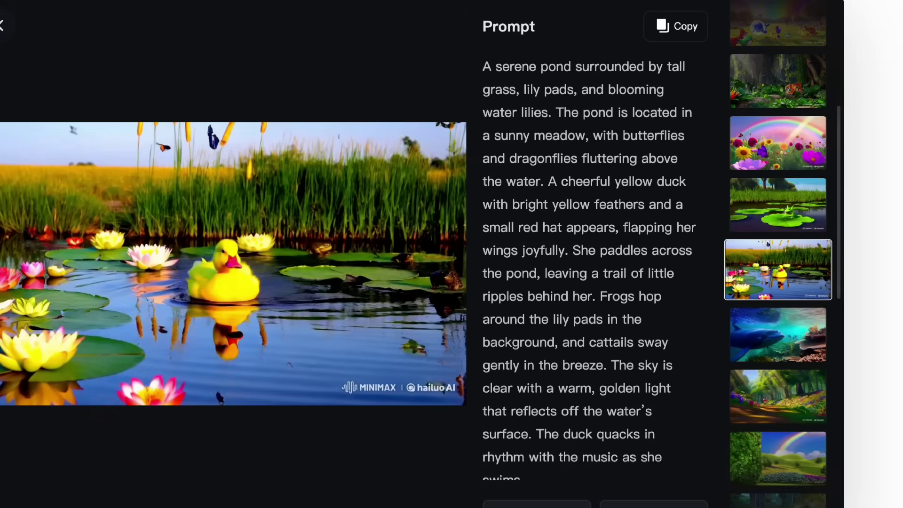
{"action": "left_click", "coordinate": [778, 396]}
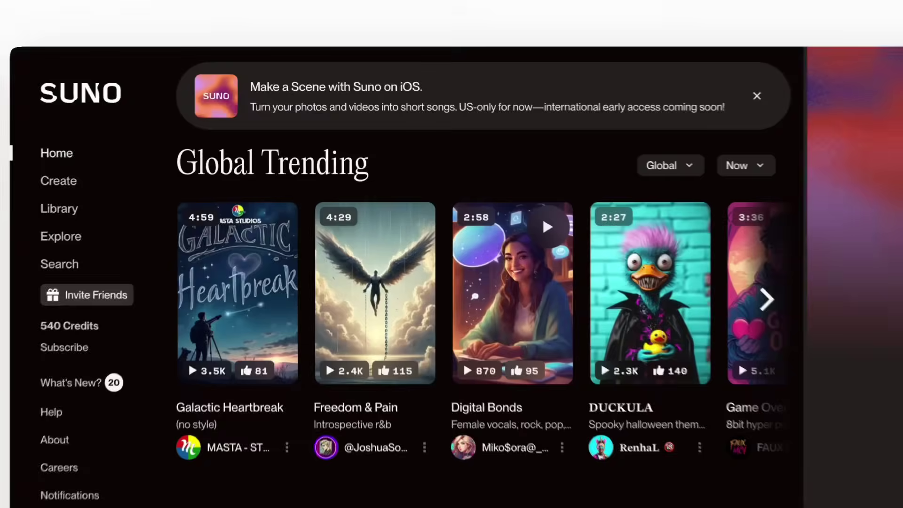
{"action": "scroll", "coordinate": [377, 282], "scroll_direction": "down", "scroll_amount": 5}
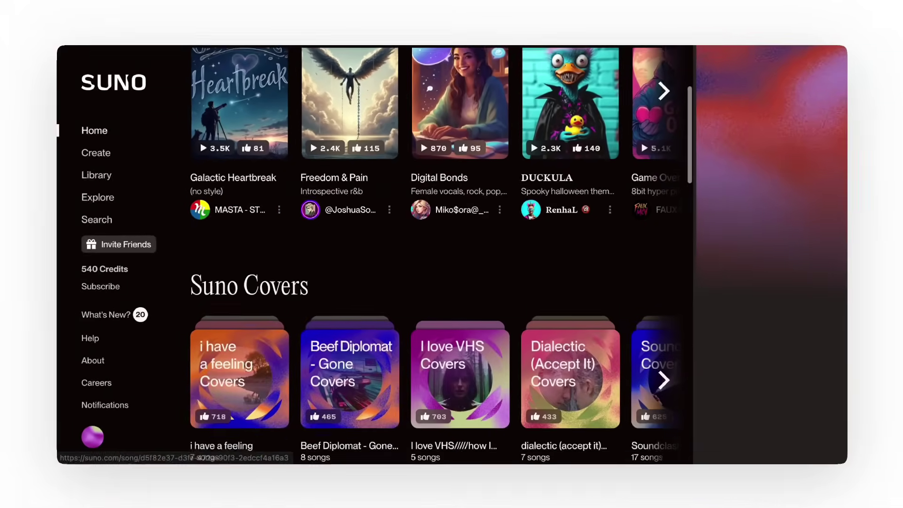
Browse Suno's featured and new songs, then go to the Create page.
{"action": "scroll", "coordinate": [441, 255], "scroll_direction": "down", "scroll_amount": 5}
{"action": "scroll", "coordinate": [433, 254], "scroll_direction": "down", "scroll_amount": 5}
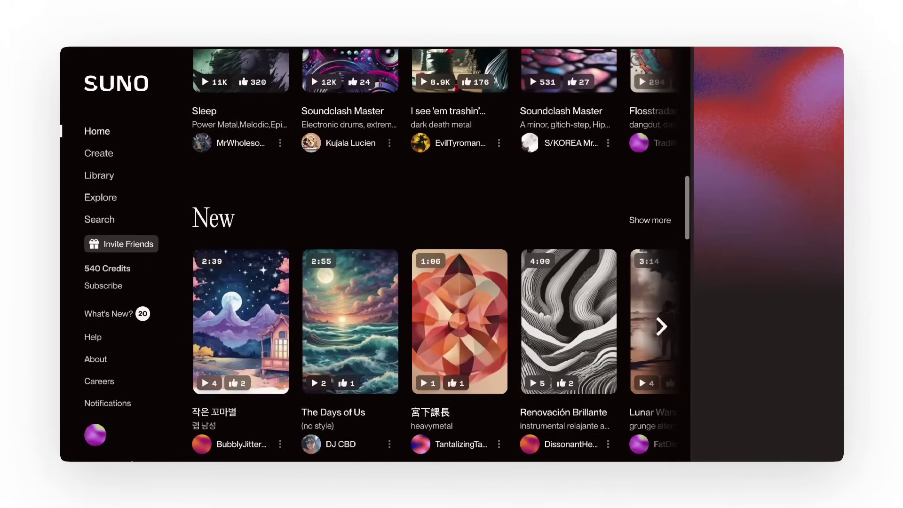
{"action": "scroll", "coordinate": [434, 254], "scroll_direction": "up", "scroll_amount": 10}
{"action": "left_click", "coordinate": [99, 152]}
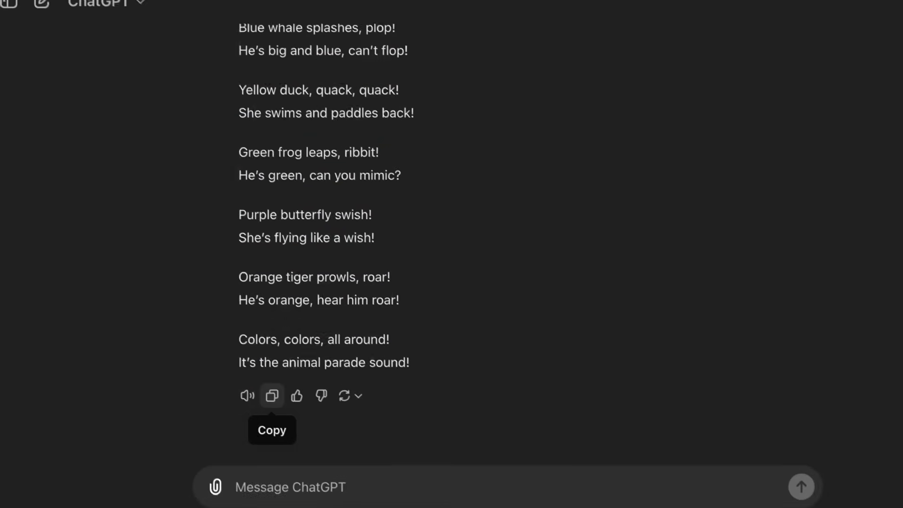
Copy the Colorful Animal Parade lyrics from ChatGPT into Suno's Lyrics box.
{"action": "left_click", "coordinate": [349, 464]}
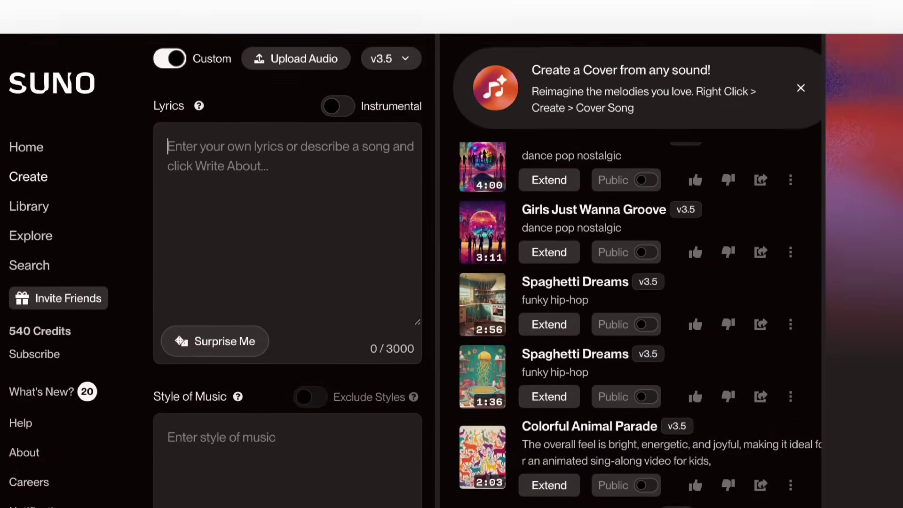
{"action": "key", "text": "super+v"}
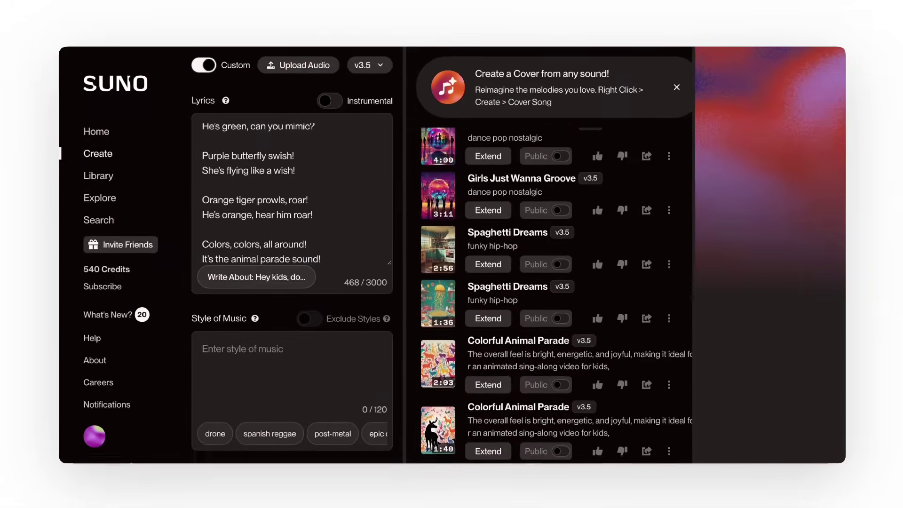
{"action": "scroll", "coordinate": [290, 221], "scroll_direction": "down", "scroll_amount": 5}
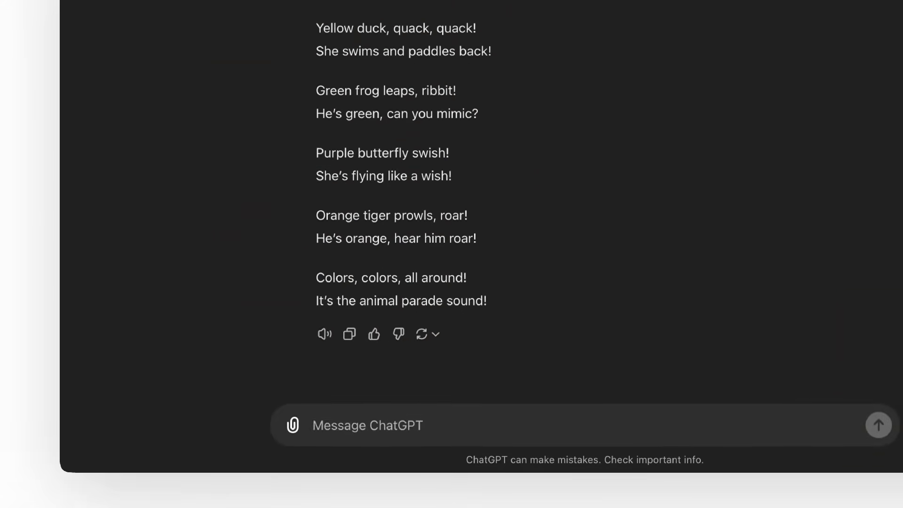
Ask ChatGPT for a one-sentence music style and copy its reply.
{"action": "type", "text": "write a one sentence style of music"}
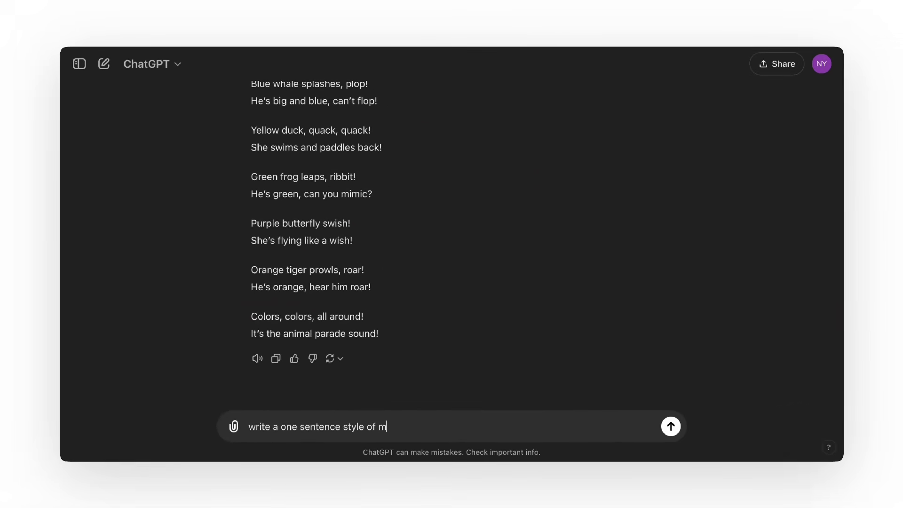
{"action": "key", "text": "Return"}
{"action": "left_click", "coordinate": [276, 357]}
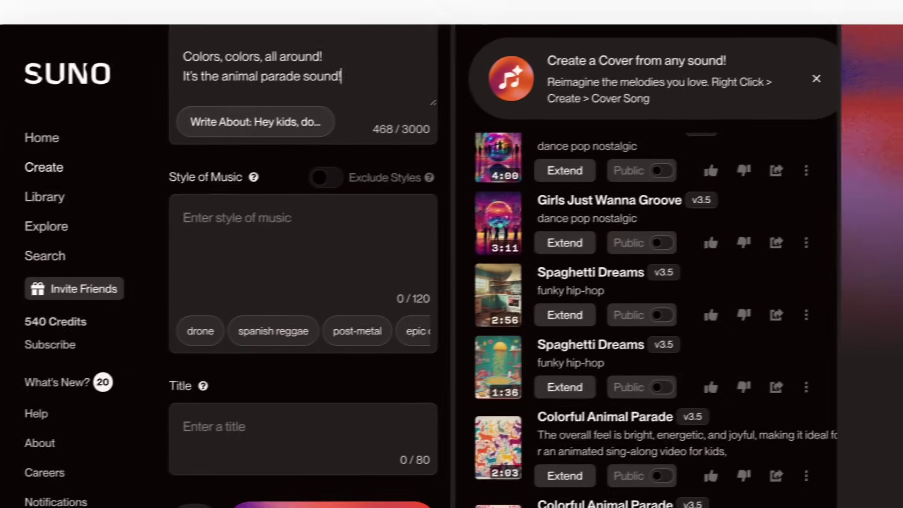
Enter the upbeat children's pop style and title 'Colorful Animal Parade Song', then create it.
{"action": "key", "text": "ctrl+v"}
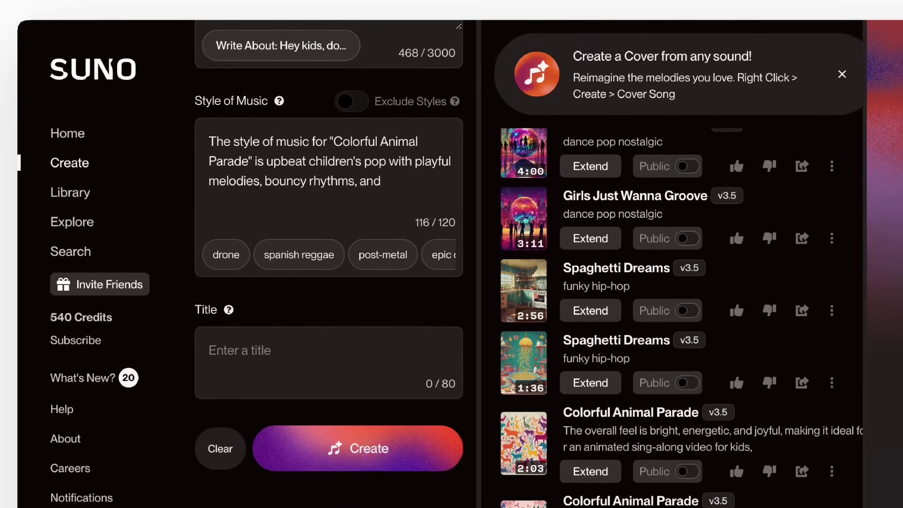
{"action": "left_click", "coordinate": [282, 422]}
{"action": "type", "text": "Colorful Animal Parade Song"}
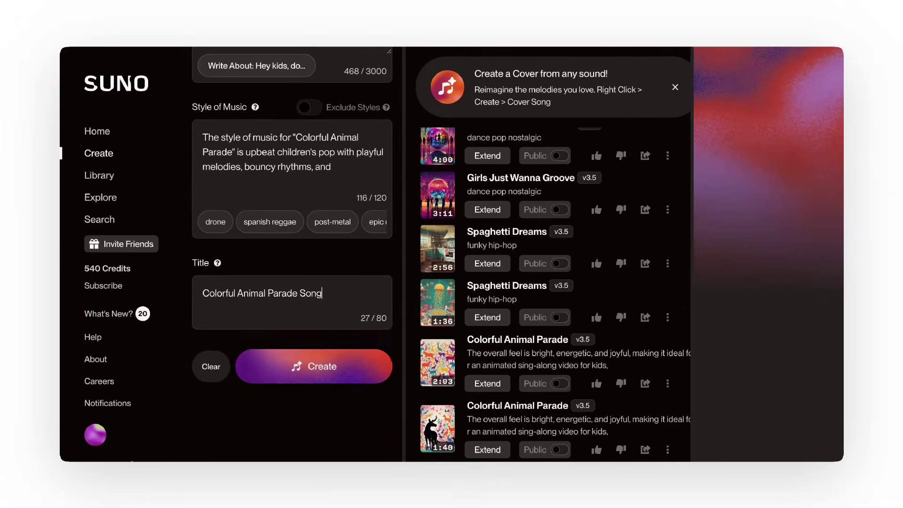
{"action": "left_click", "coordinate": [313, 366]}
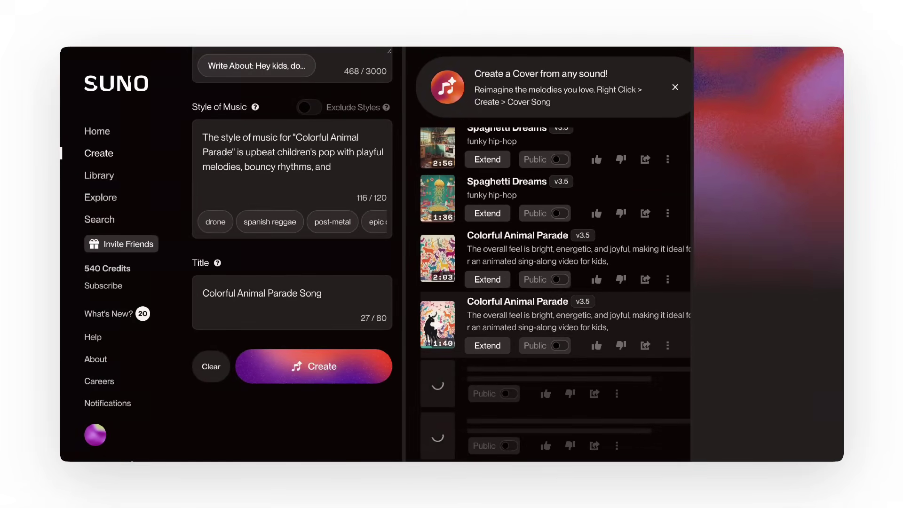
{"action": "scroll", "coordinate": [611, 301], "scroll_direction": "down", "scroll_amount": 1}
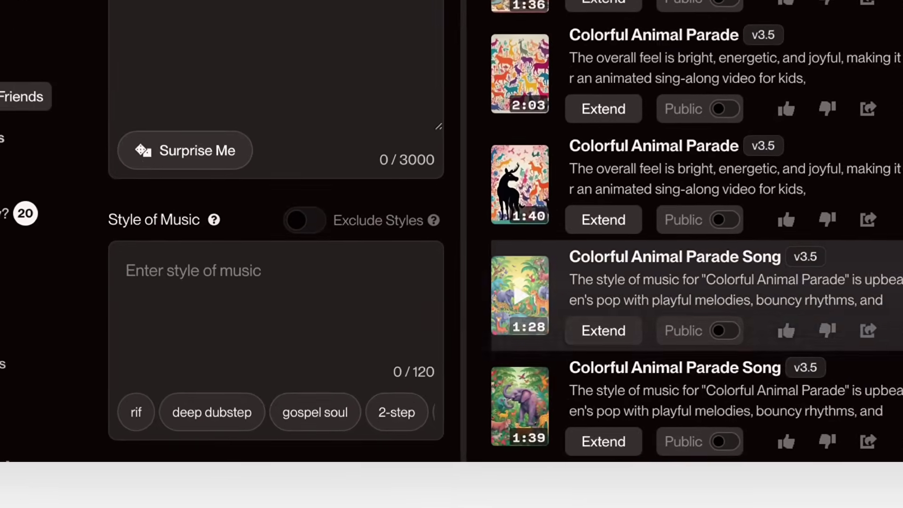
Play and pause the 1:28 and 1:39 versions, then open the 1:28 song's download options.
{"action": "left_click", "coordinate": [437, 362]}
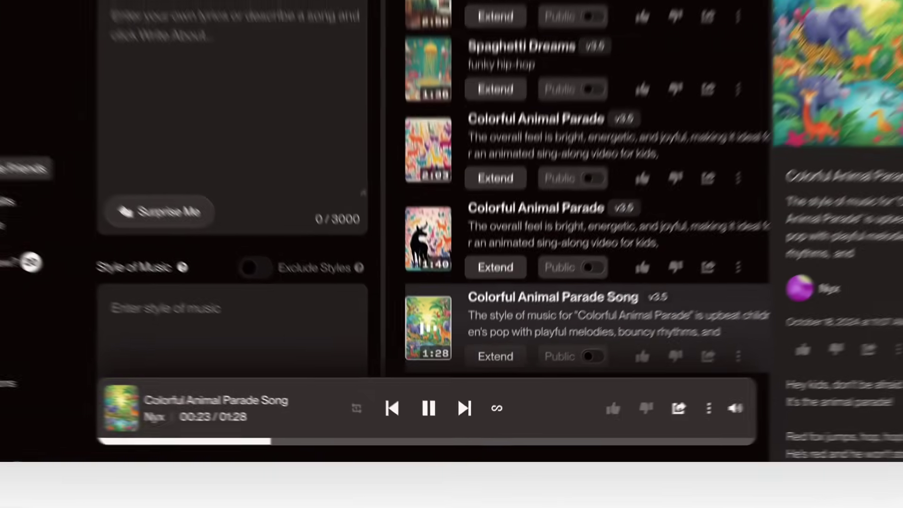
{"action": "key", "text": "space"}
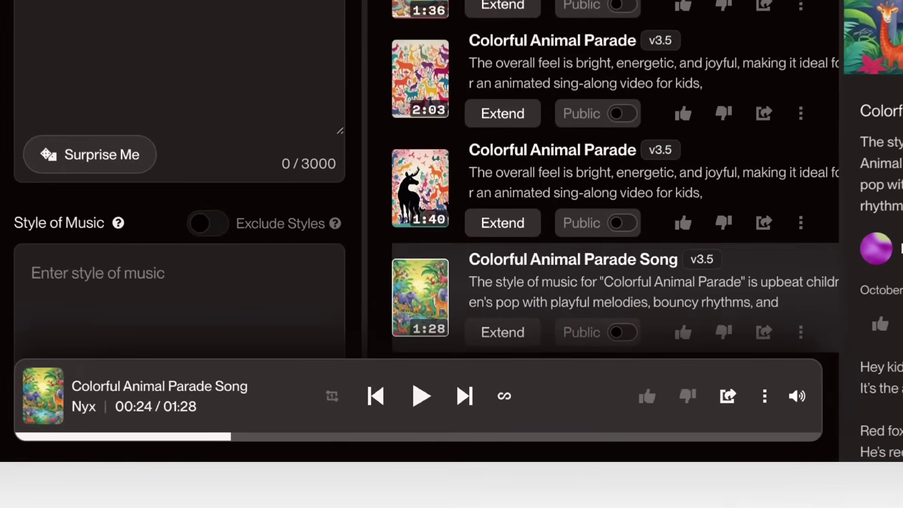
{"action": "scroll", "coordinate": [588, 177], "scroll_direction": "down", "scroll_amount": 2}
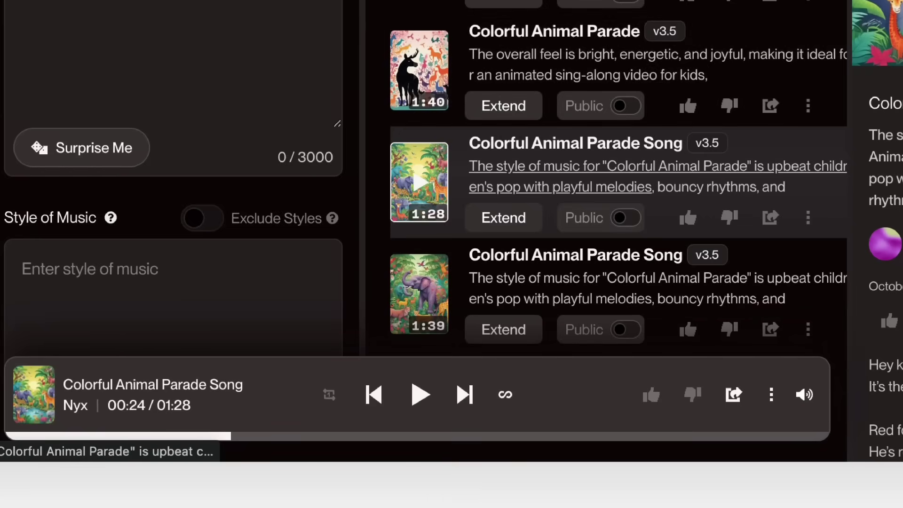
{"action": "left_click", "coordinate": [419, 294]}
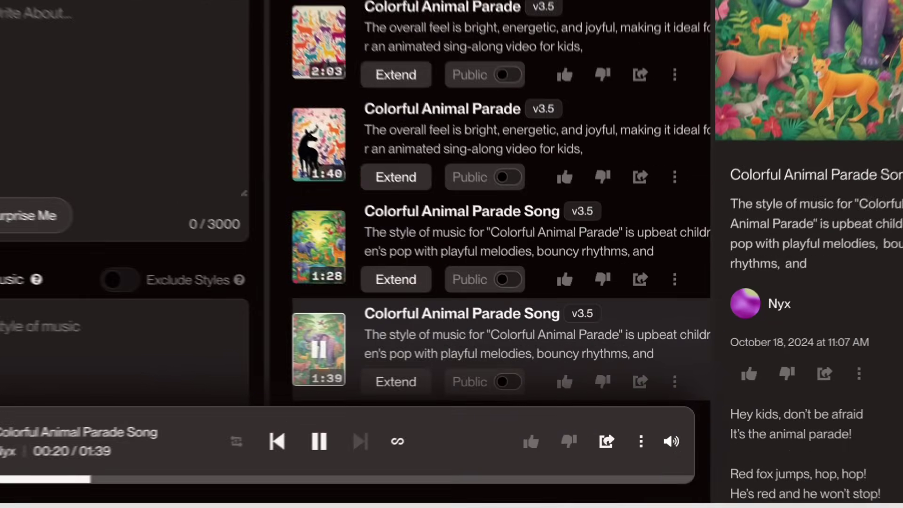
{"action": "key", "text": "space"}
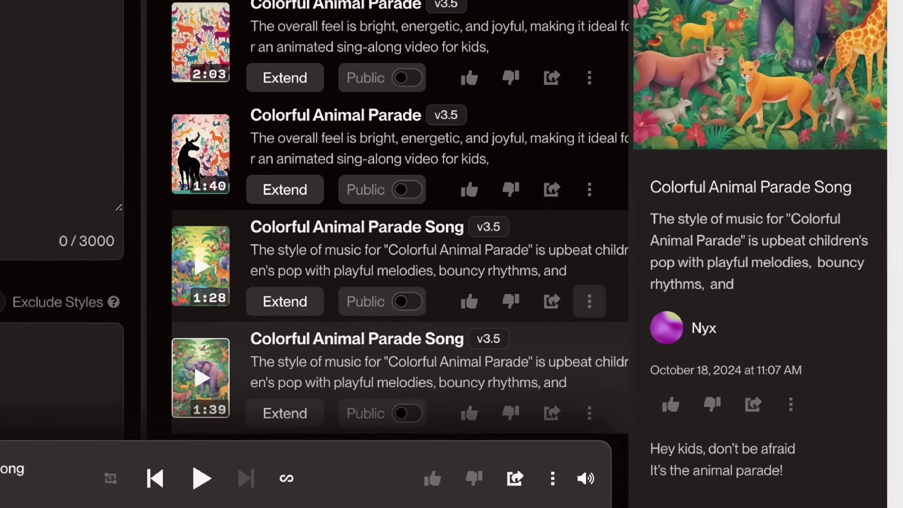
{"action": "left_click", "coordinate": [676, 270]}
{"action": "mouse_move", "coordinate": [621, 165]}
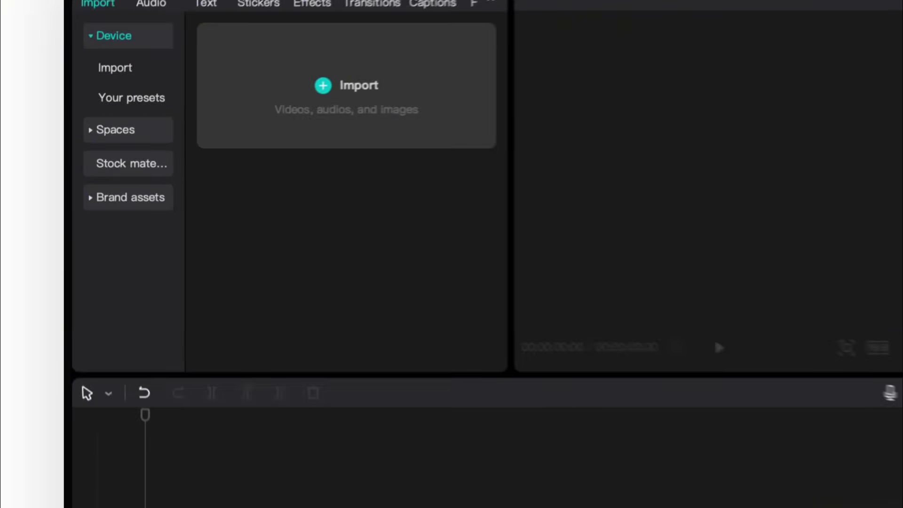
Import scenes a–l into CapCut and add the Colorful Animal Parade Song to the timeline.
{"action": "left_click", "coordinate": [246, 106]}
{"action": "left_click_drag", "start_coordinate": [339, 179], "coordinate": [340, 300]}
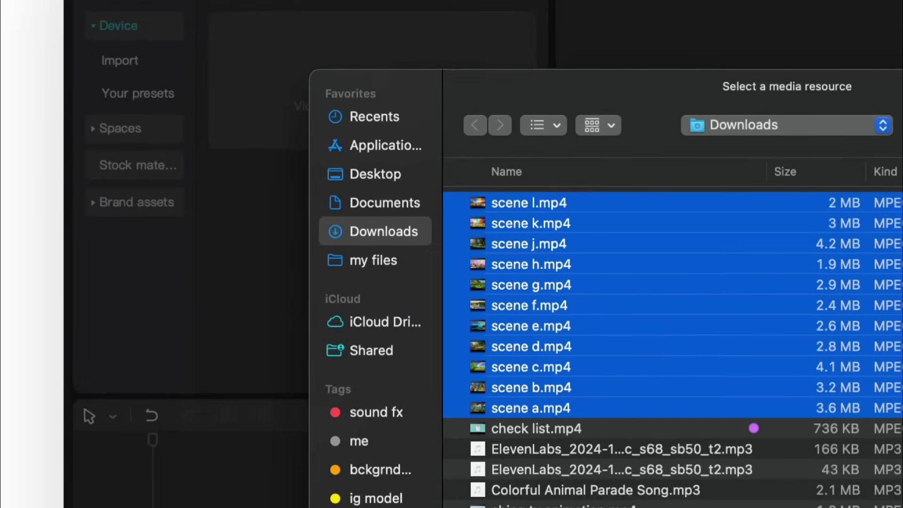
{"action": "key", "text": "Return"}
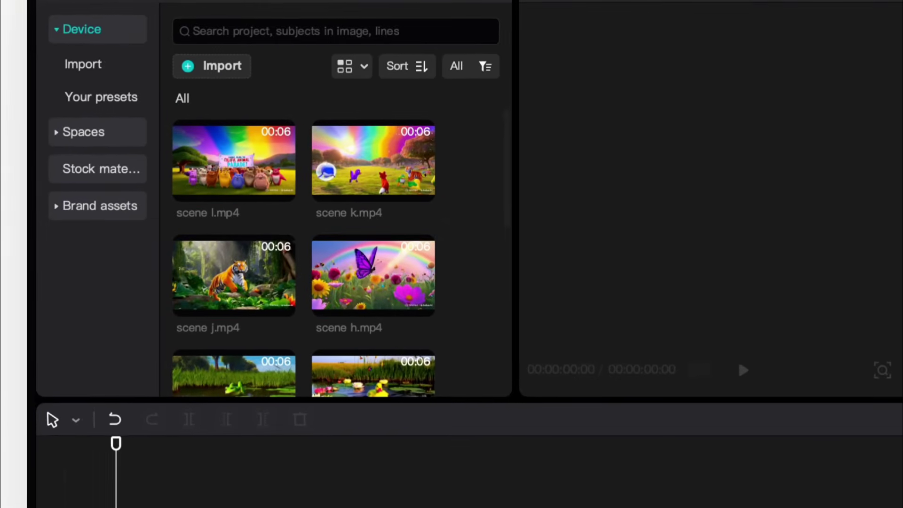
{"action": "left_click", "coordinate": [420, 352]}
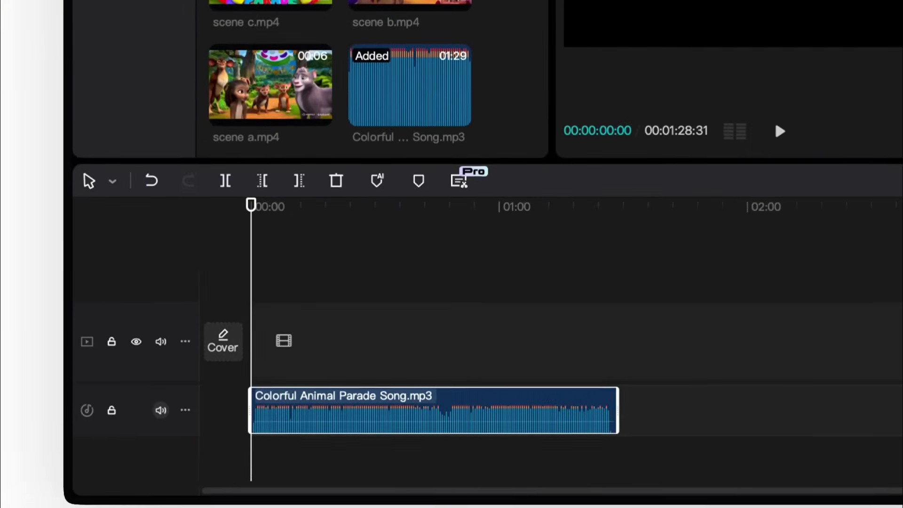
Place scene a and scene b on the video track and preview them with the song.
{"action": "left_click", "coordinate": [742, 370]}
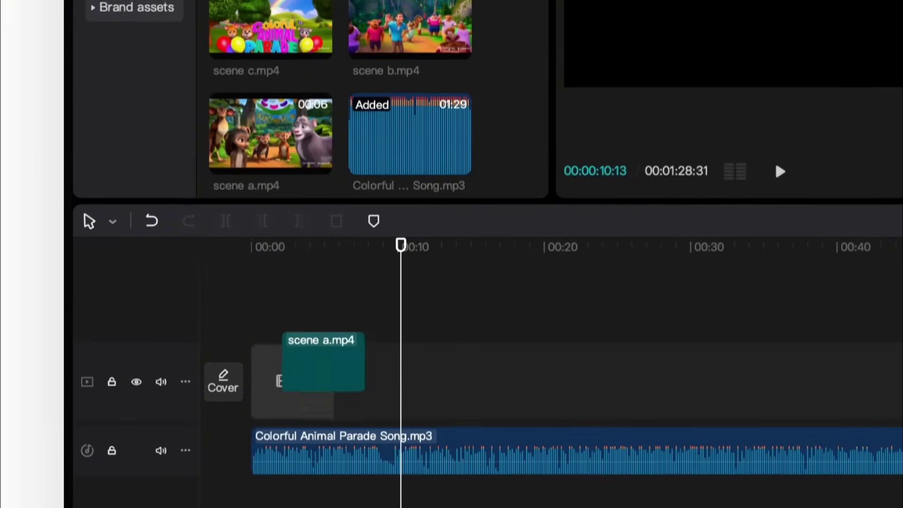
{"action": "left_click_drag", "start_coordinate": [323, 362], "coordinate": [294, 371]}
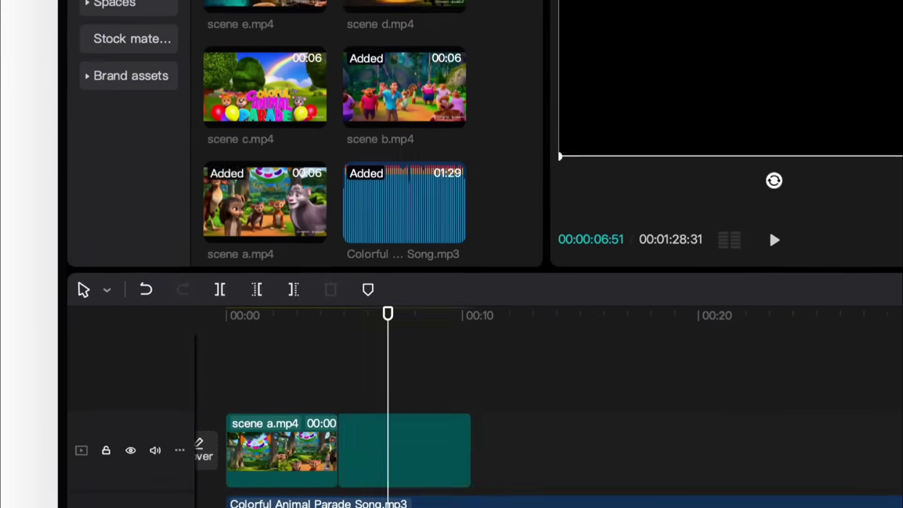
{"action": "left_click", "coordinate": [779, 171]}
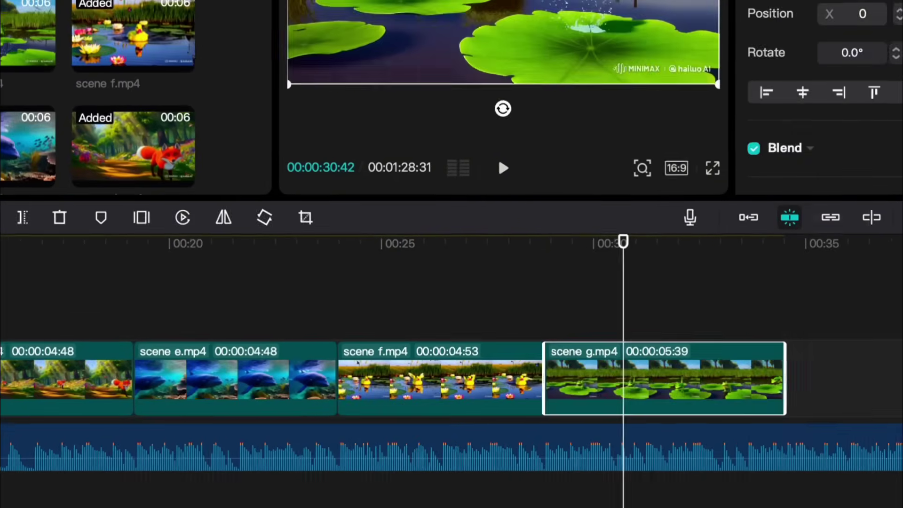
{"action": "left_click", "coordinate": [503, 168]}
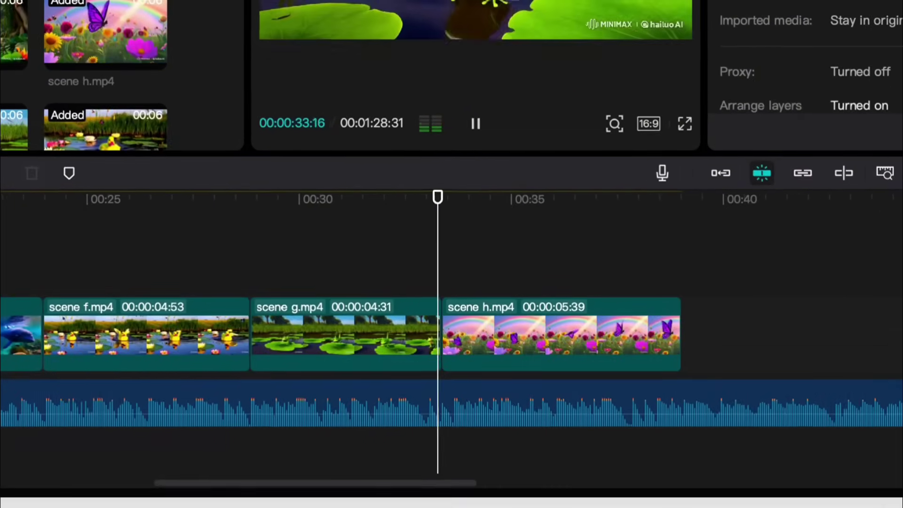